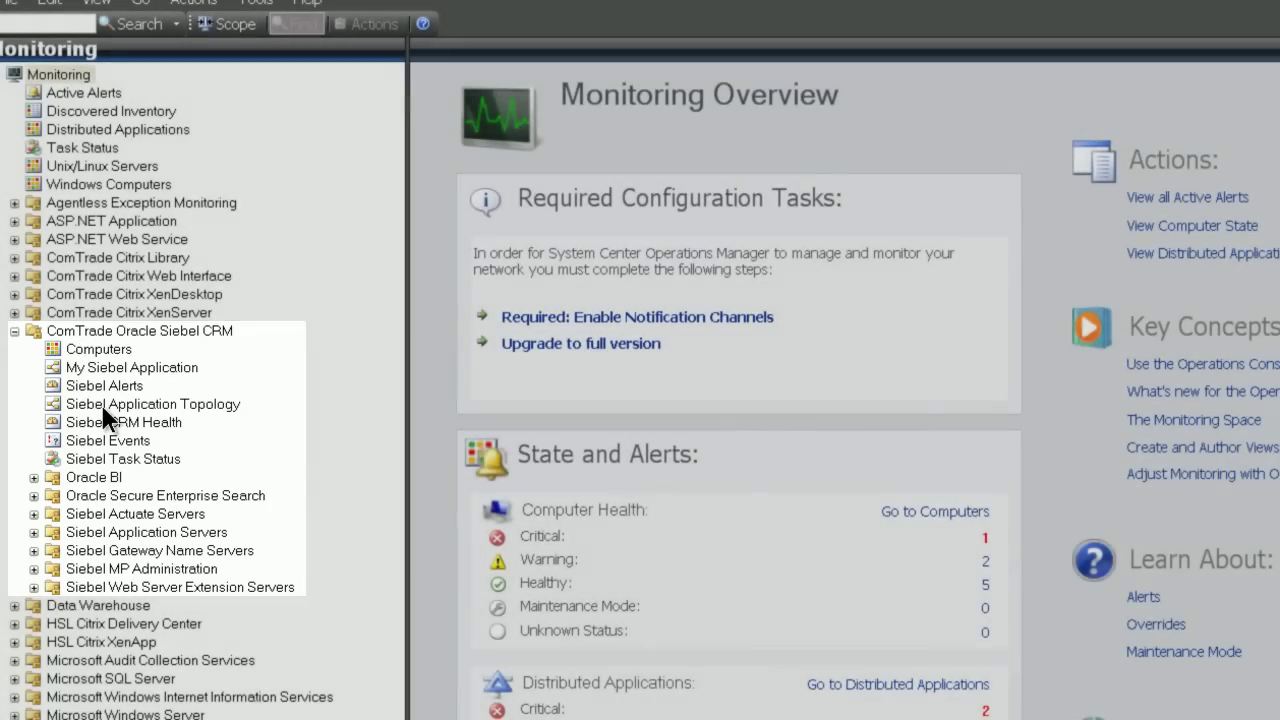
Show the Siebel Application Topology and expand the critical Siebel Enterprise to its server's eight component groups
left_click(104, 405)
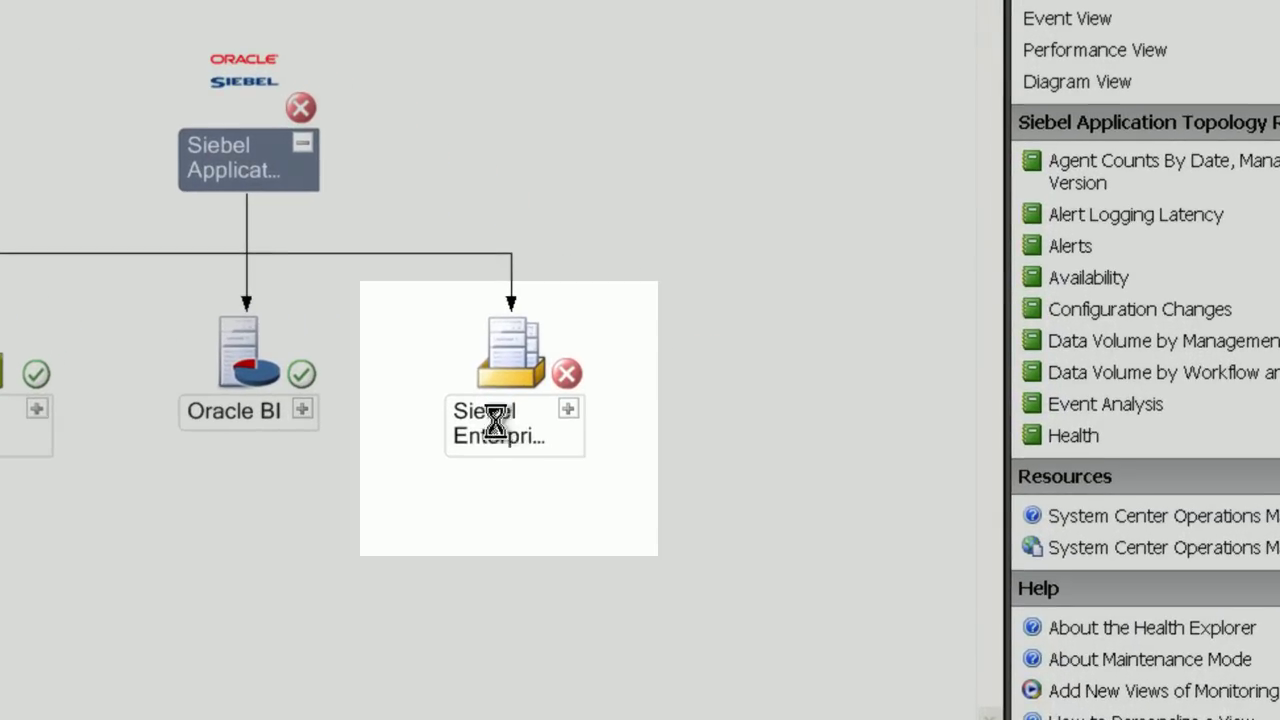
left_click(496, 423)
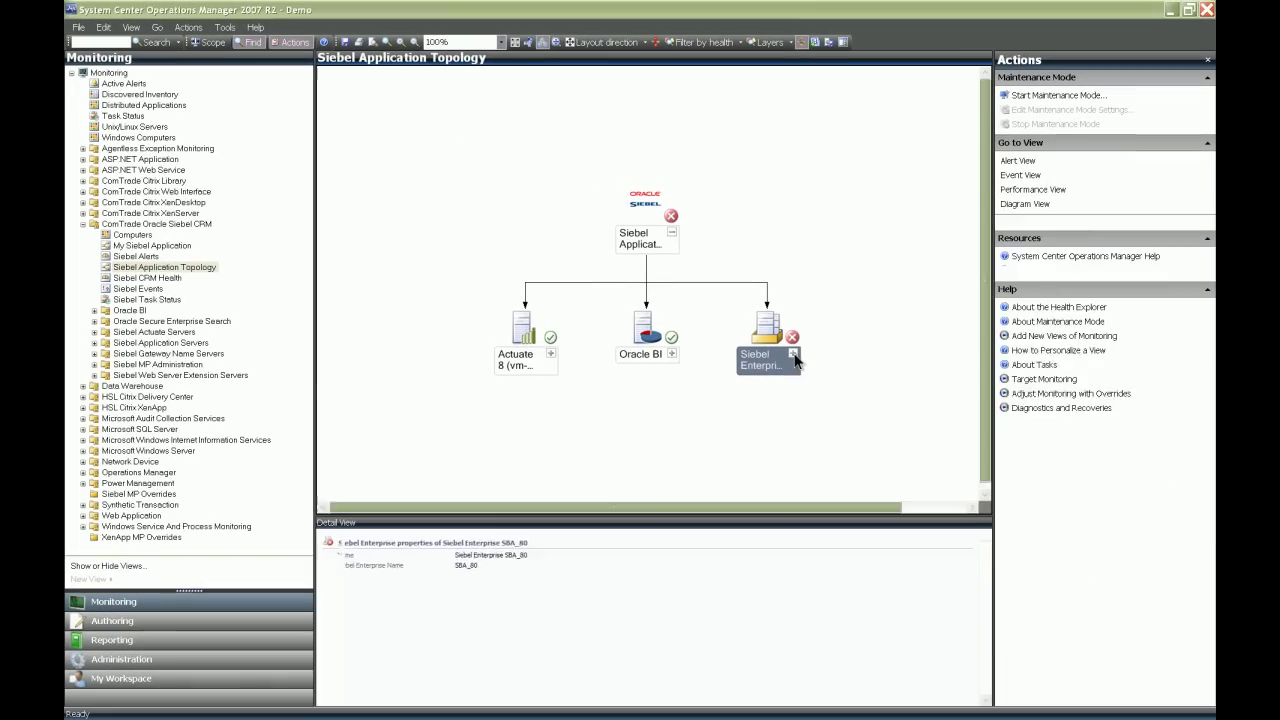
left_click(784, 357)
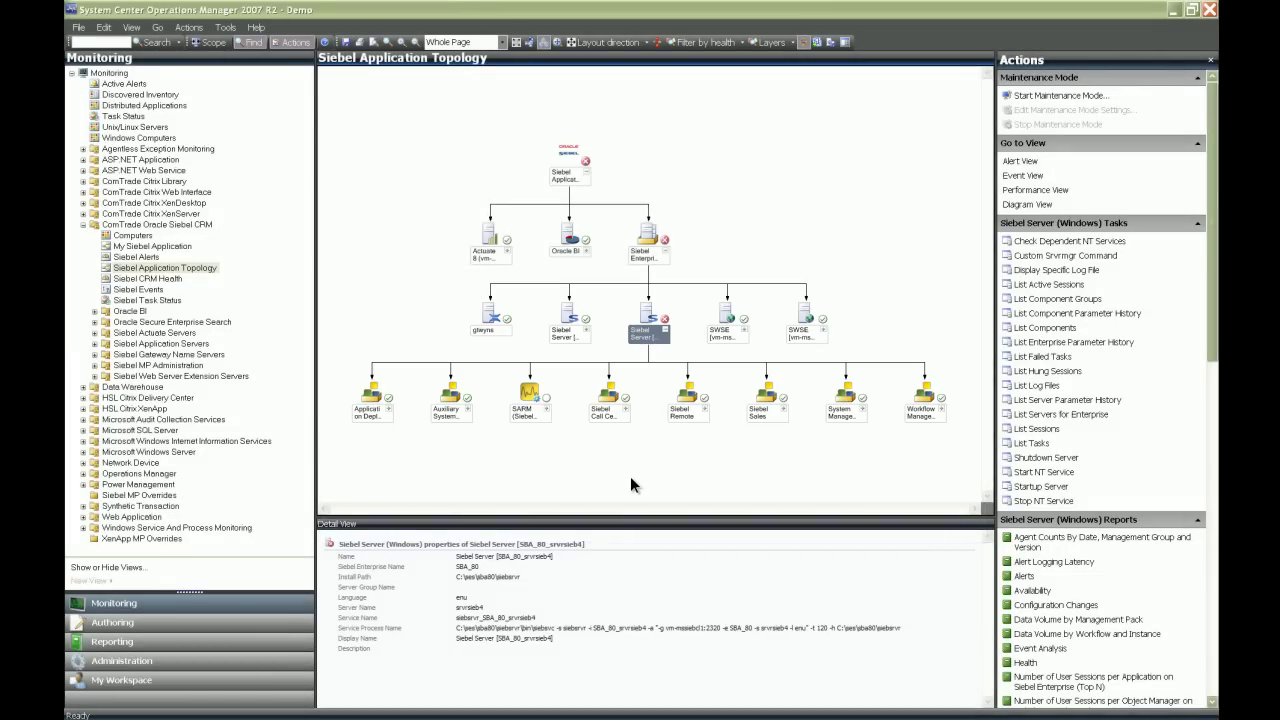
Expand Siebel Call Center into its two object managers and select the failing Siebel Server
left_click(630, 476)
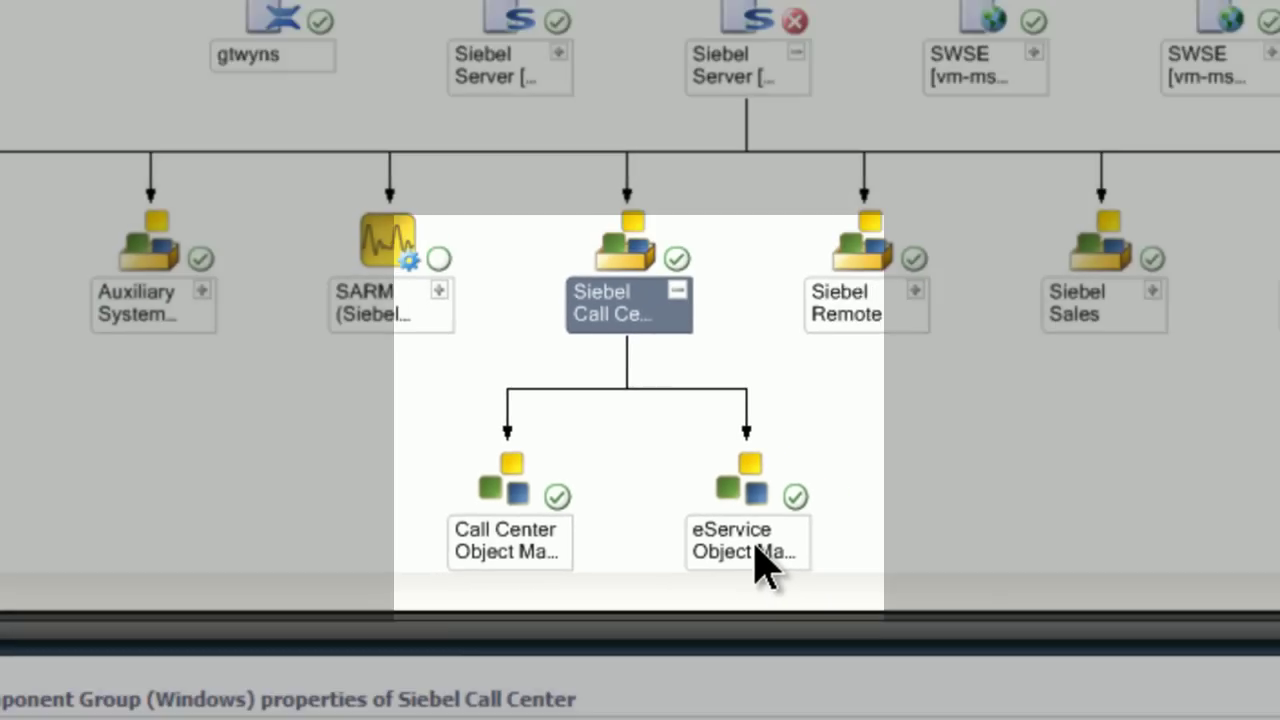
left_click(719, 444)
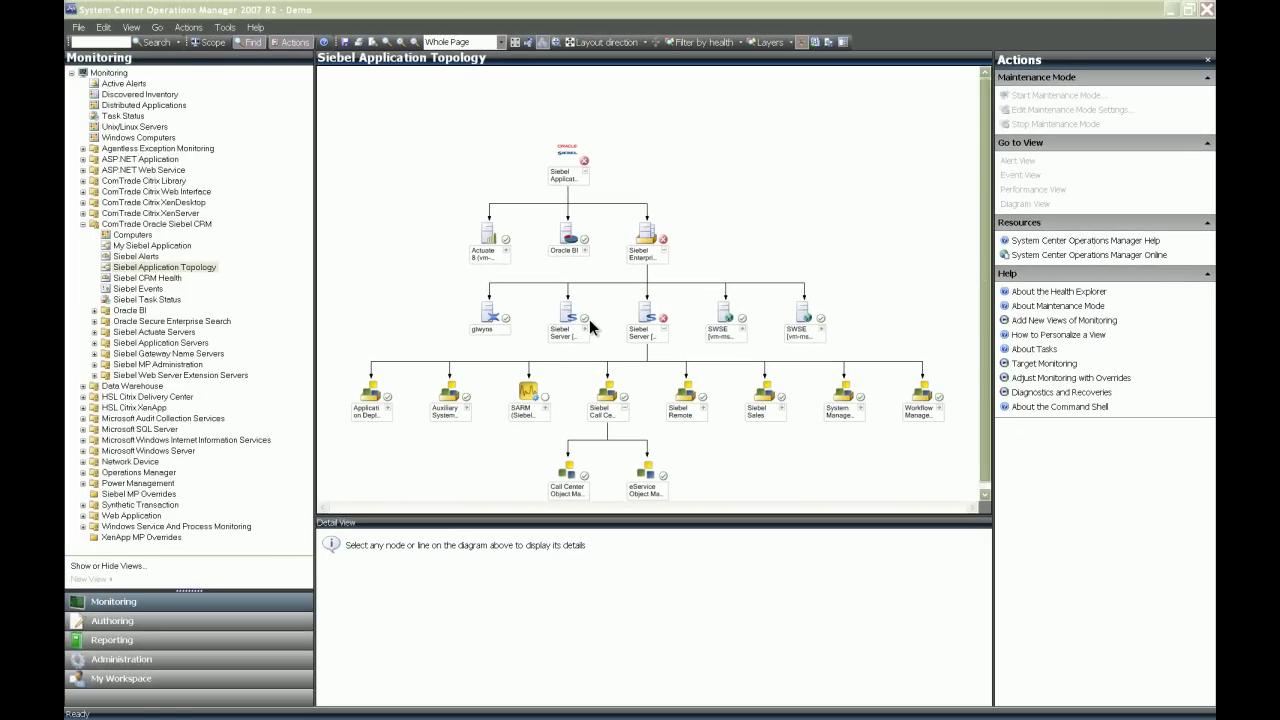
left_click(650, 336)
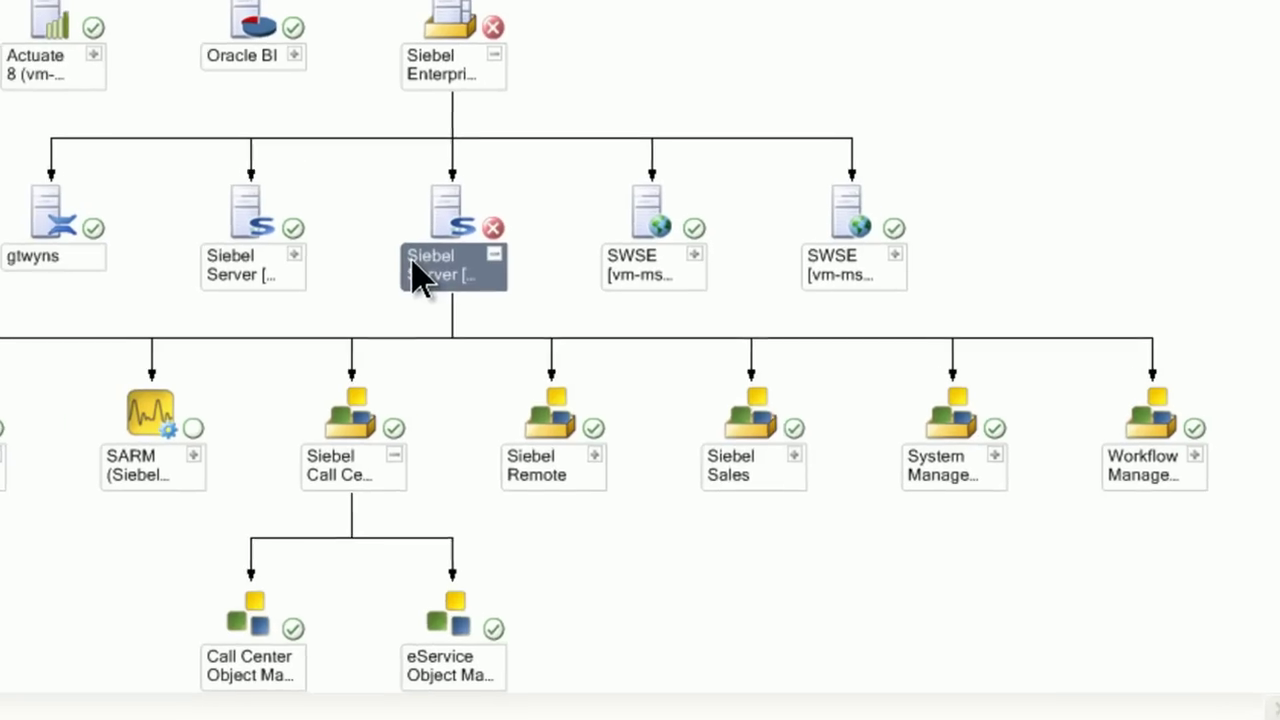
right_click(418, 273)
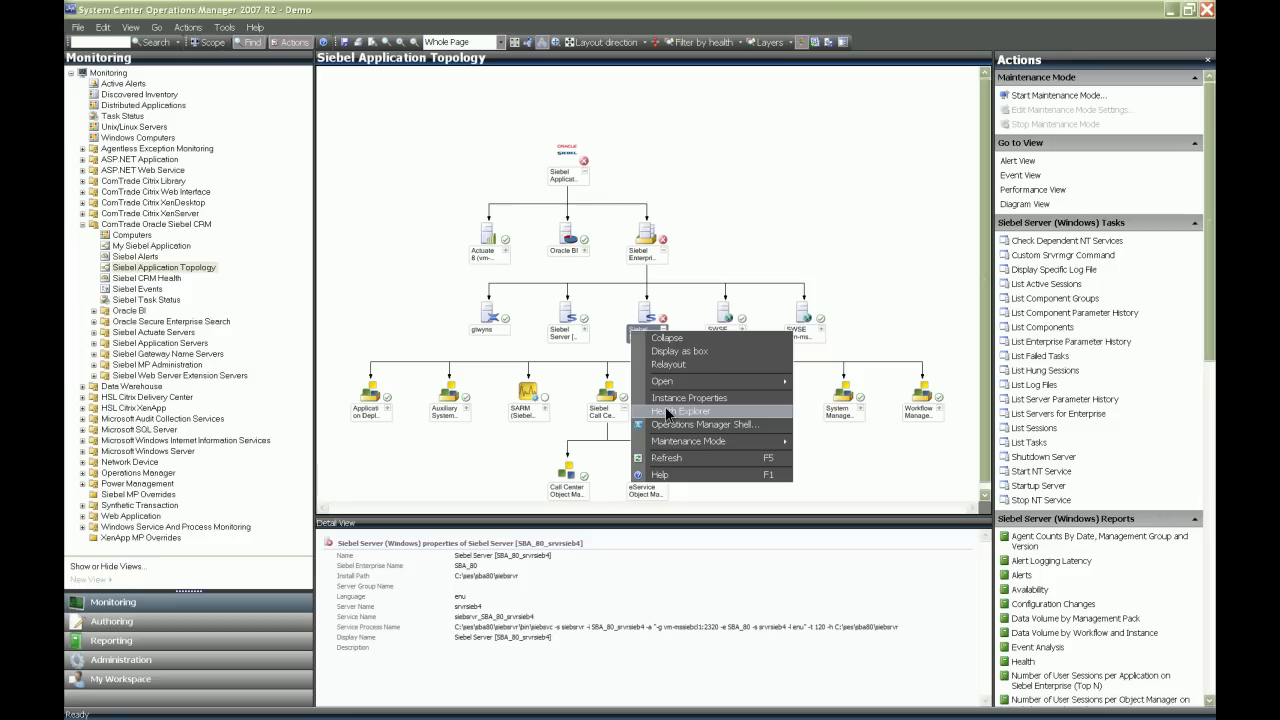
left_click(667, 411)
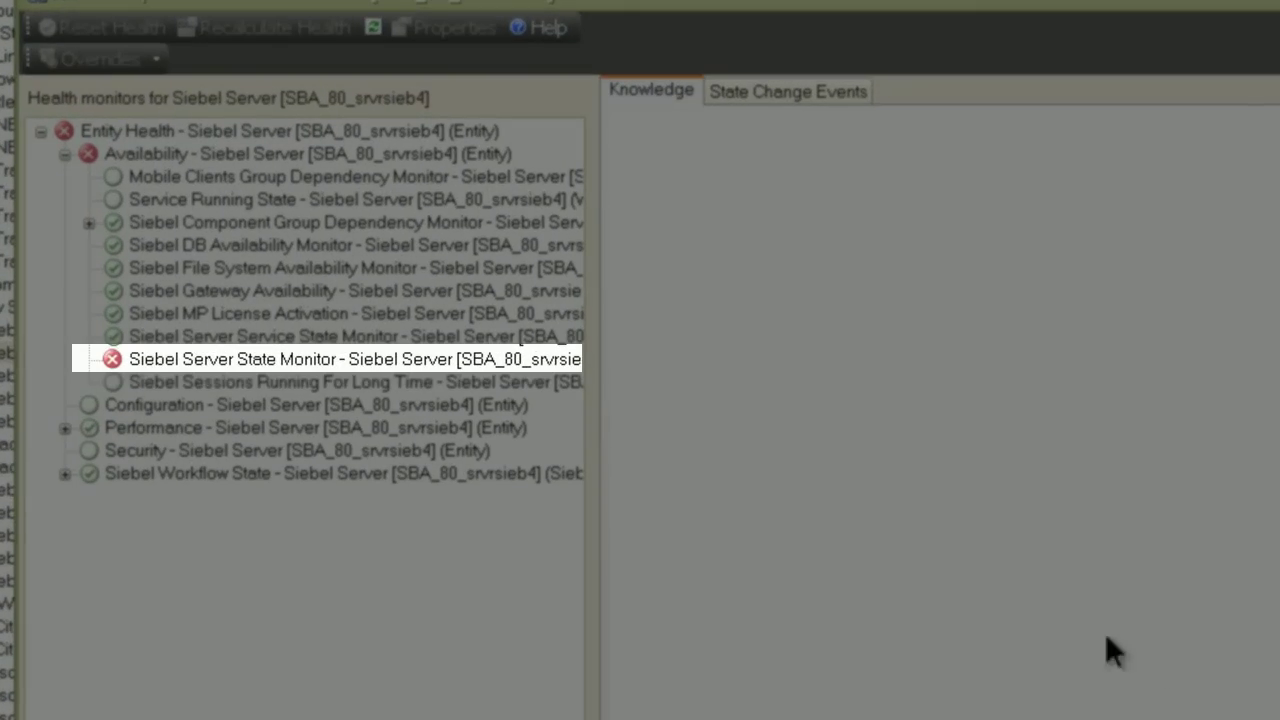
left_click(282, 300)
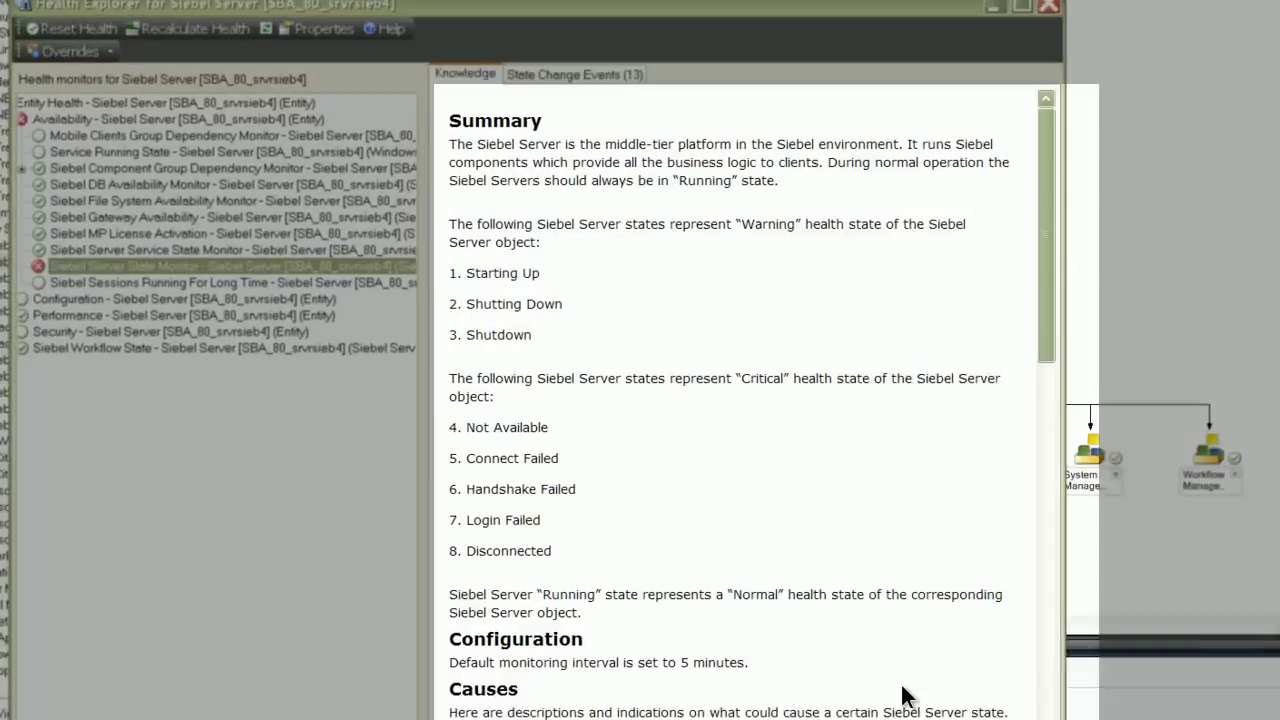
scroll(724, 561, "down", 2)
scroll(724, 561, "down", 3)
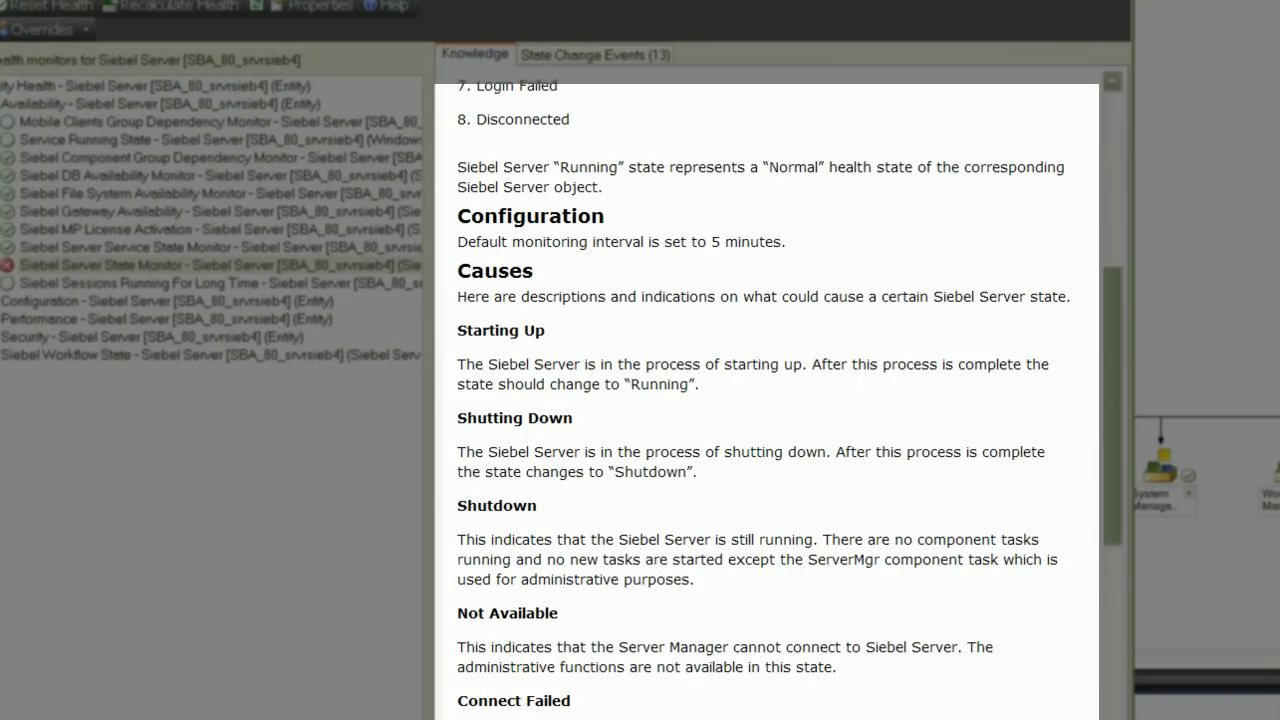
scroll(767, 400, "down", 3)
scroll(767, 400, "down", 3)
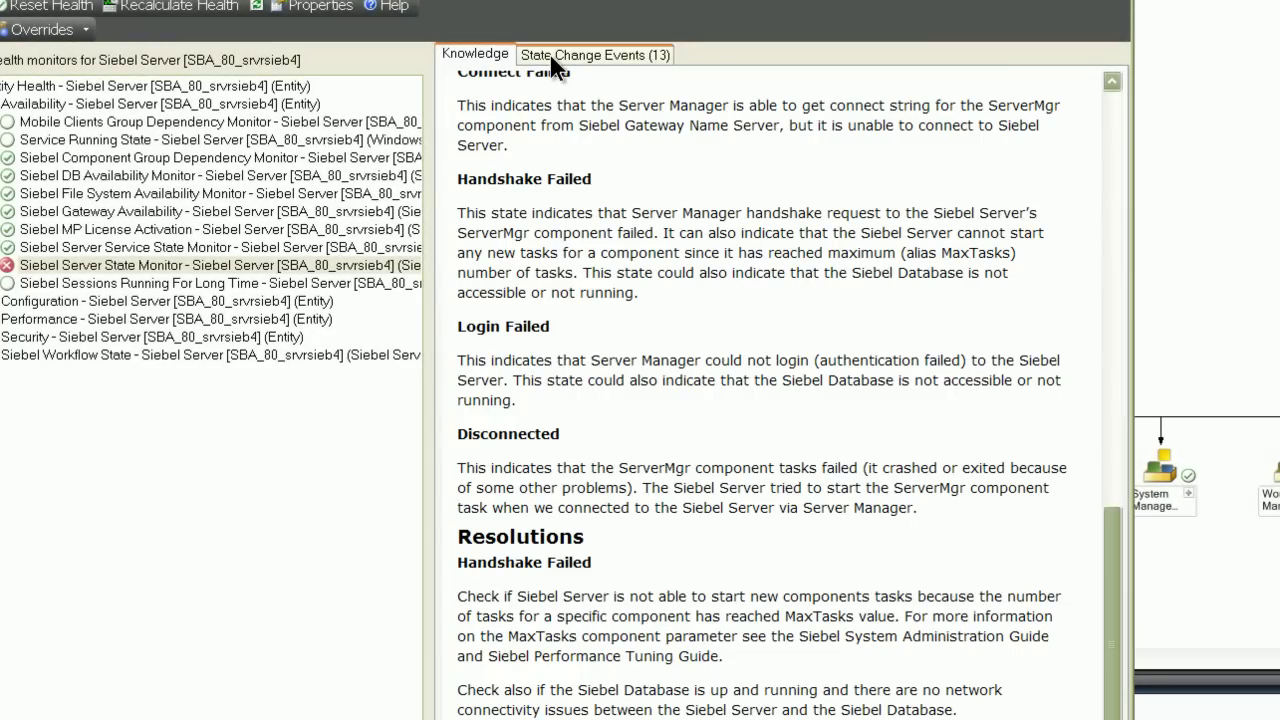
left_click(553, 66)
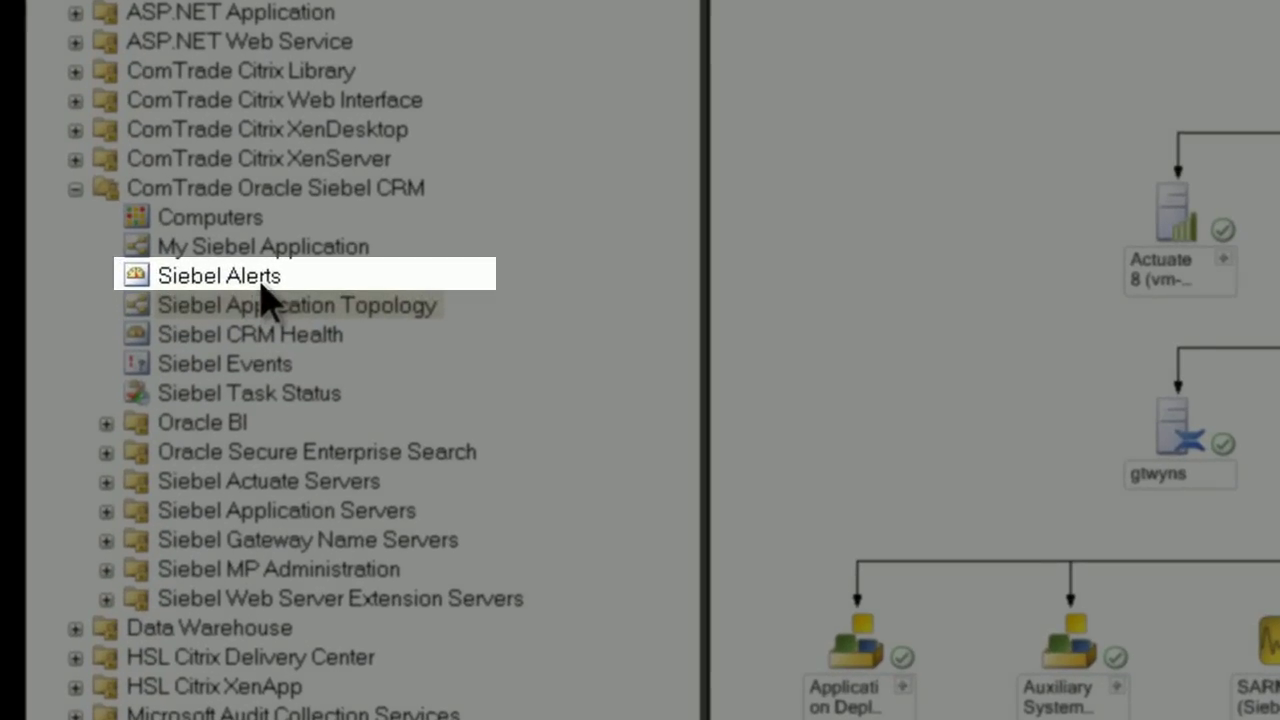
left_click(150, 258)
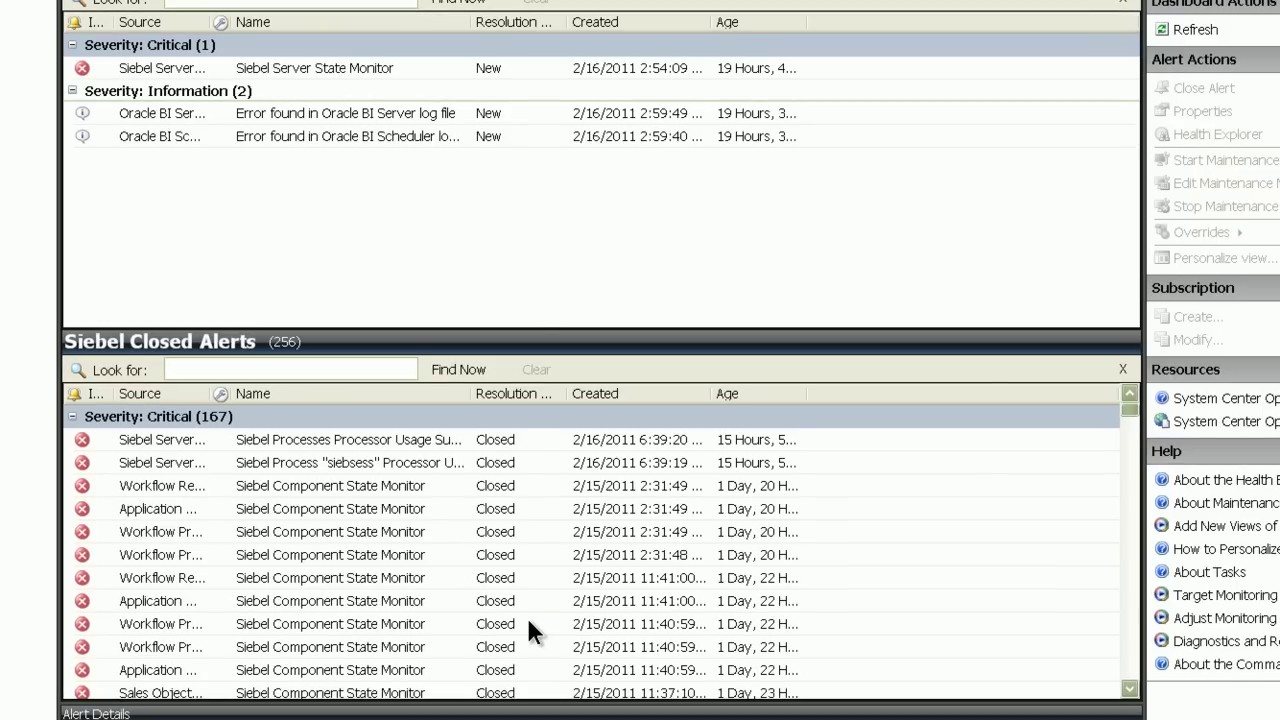
left_click(207, 66)
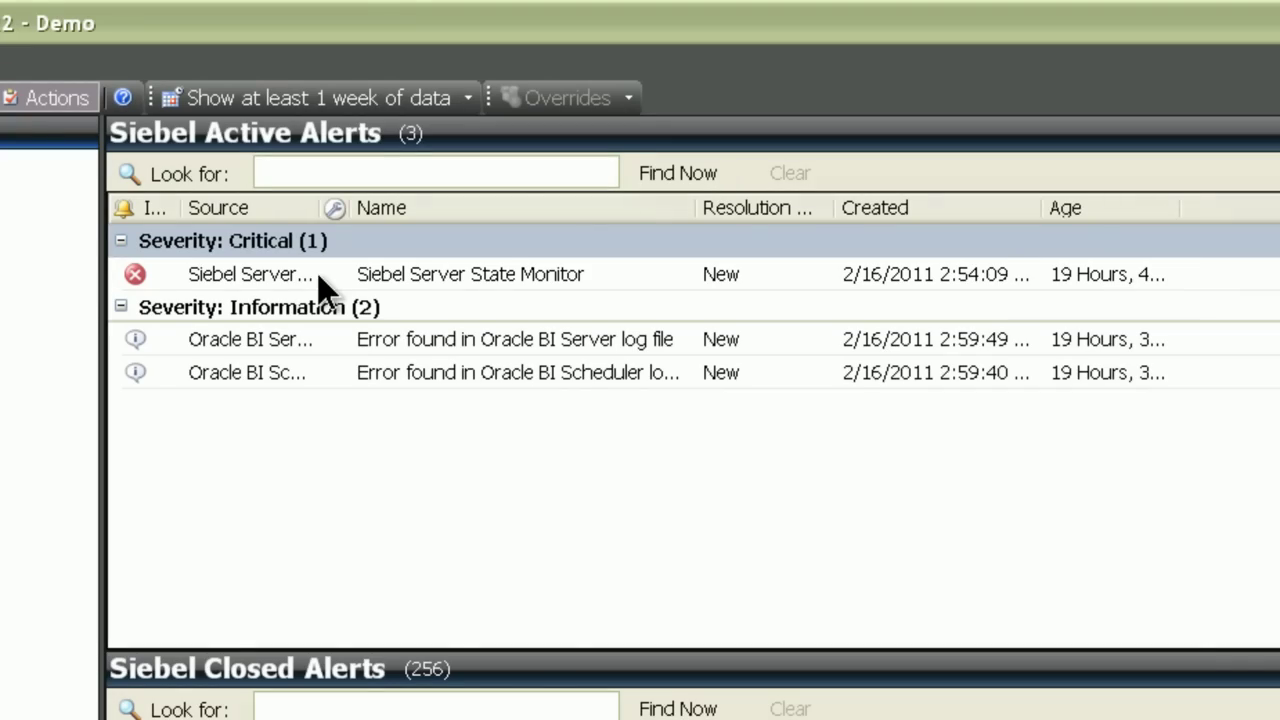
left_click(317, 273)
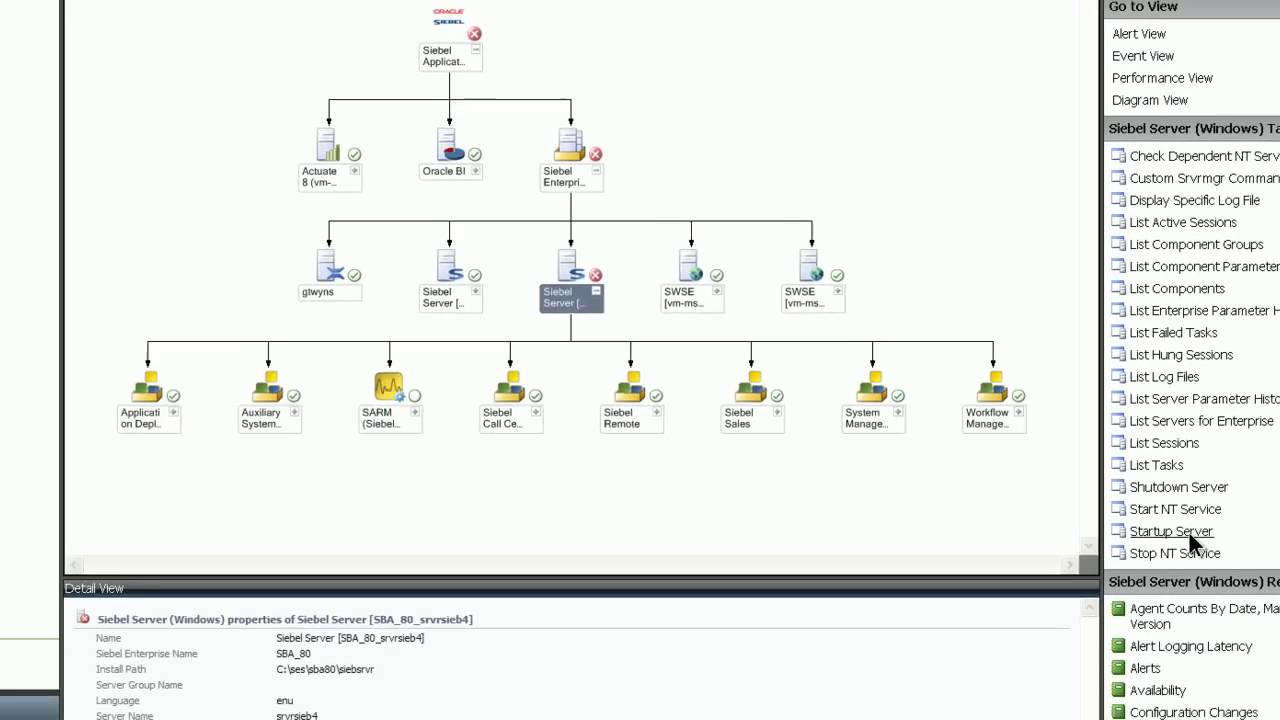
Run the Startup Server task on the failing Siebel Server and close the completed Task Status
left_click(1025, 586)
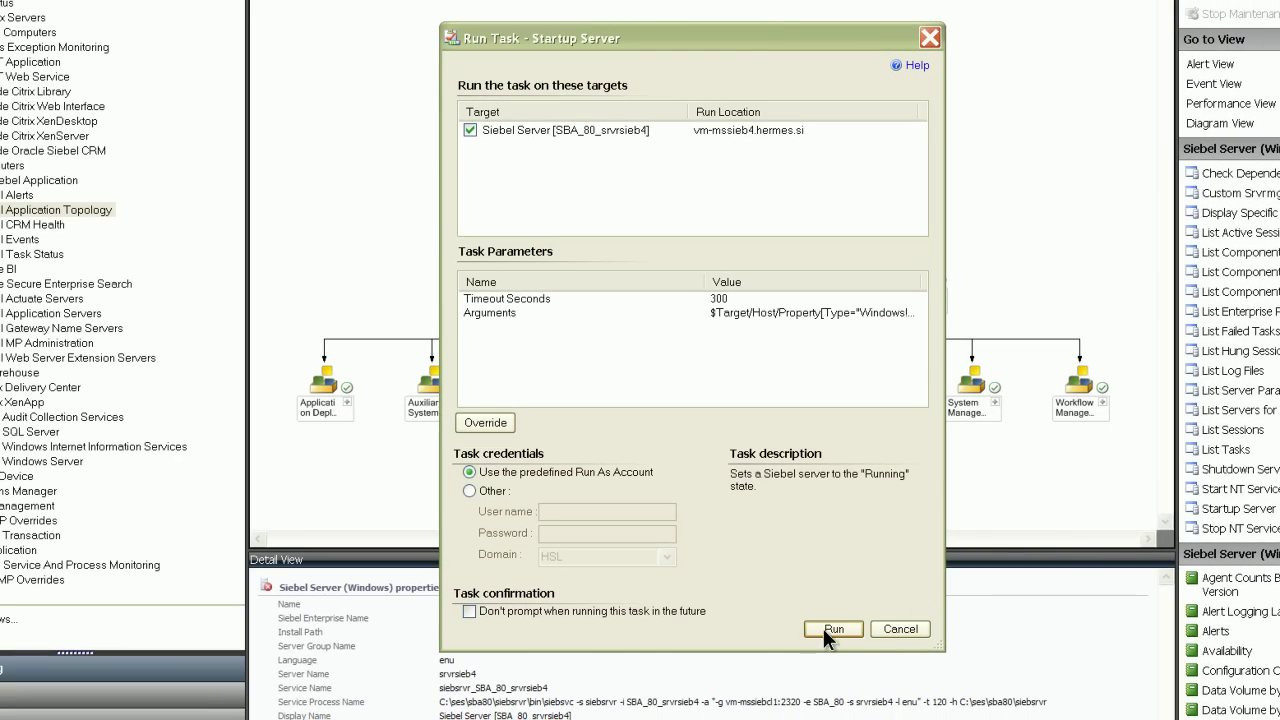
left_click(824, 624)
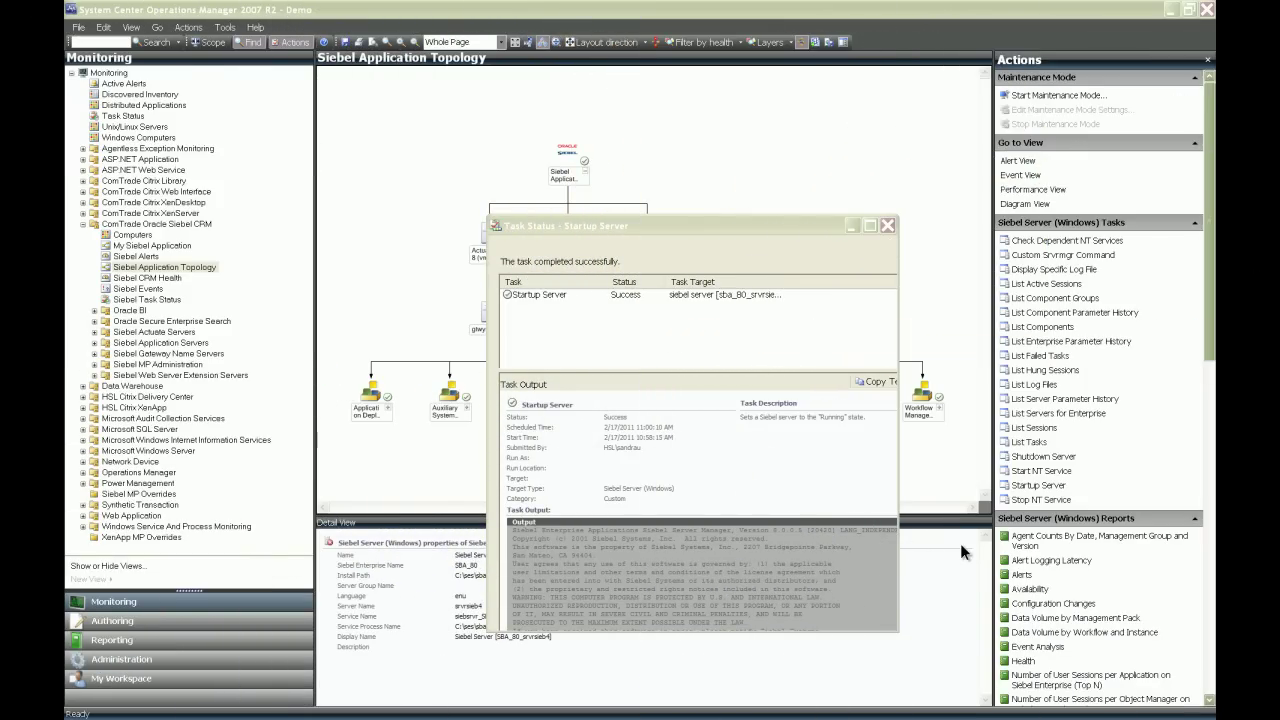
left_click(886, 225)
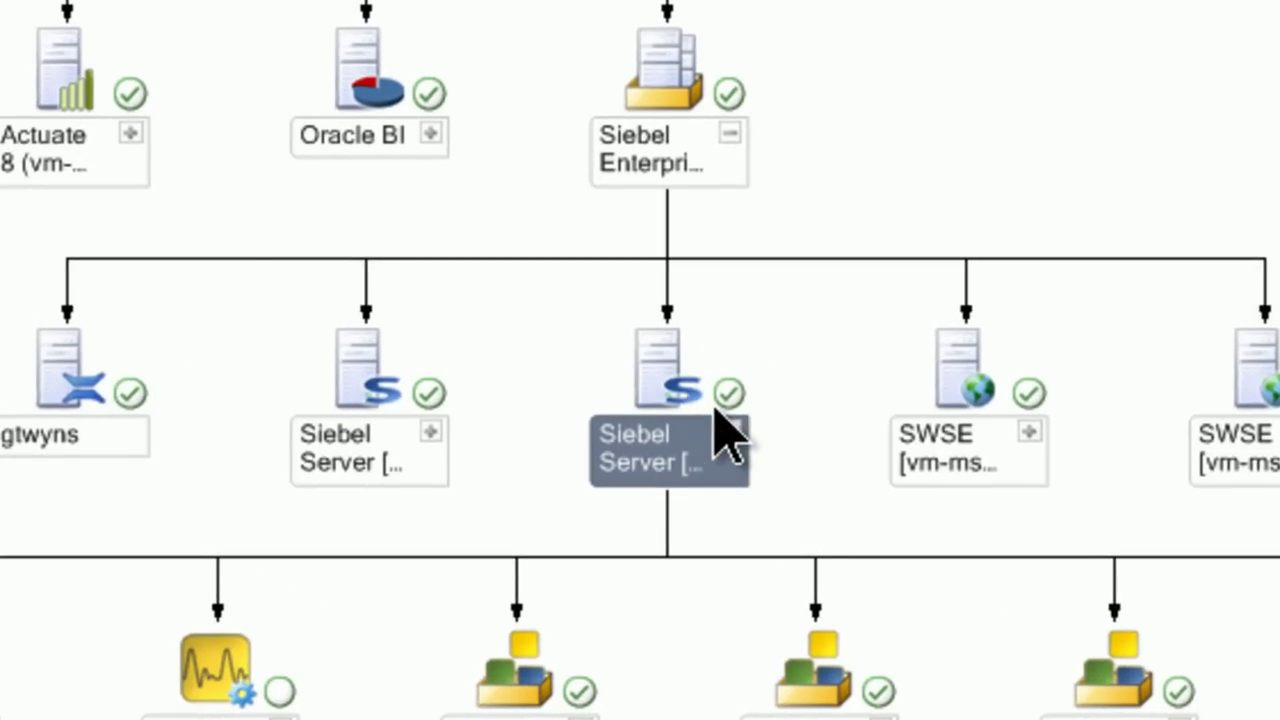
right_click(468, 284)
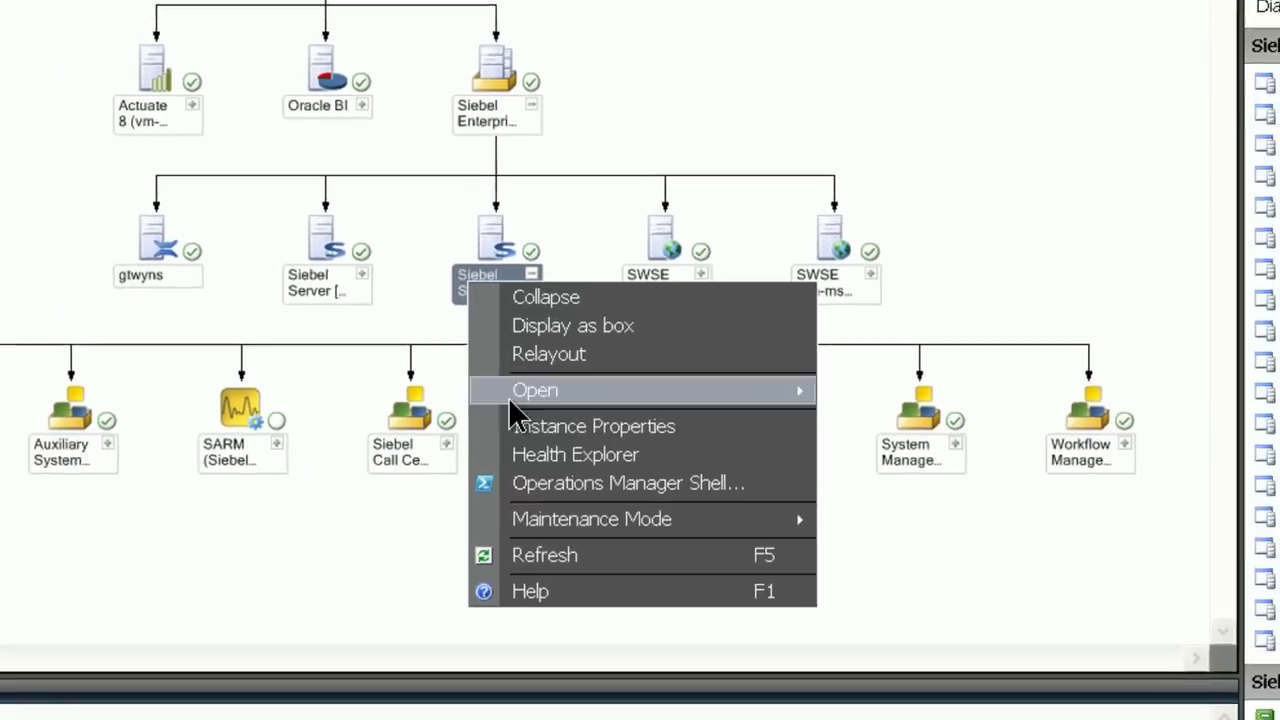
left_click(535, 452)
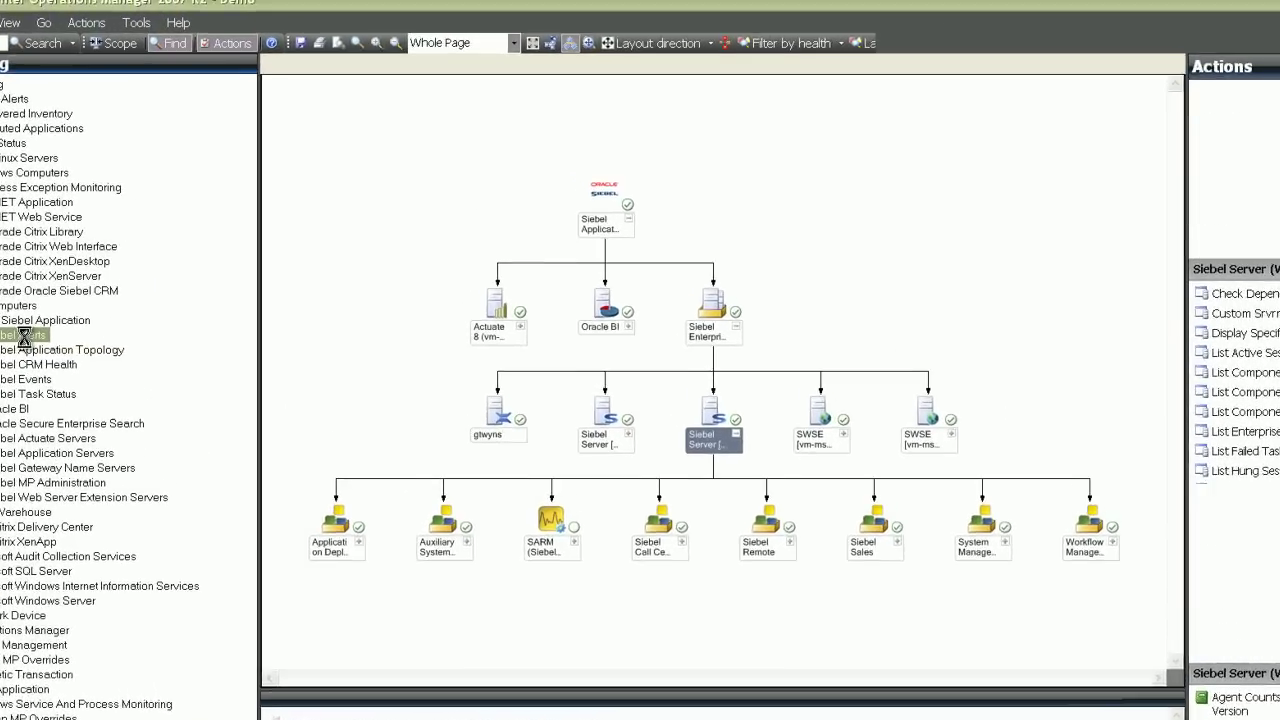
left_click(75, 266)
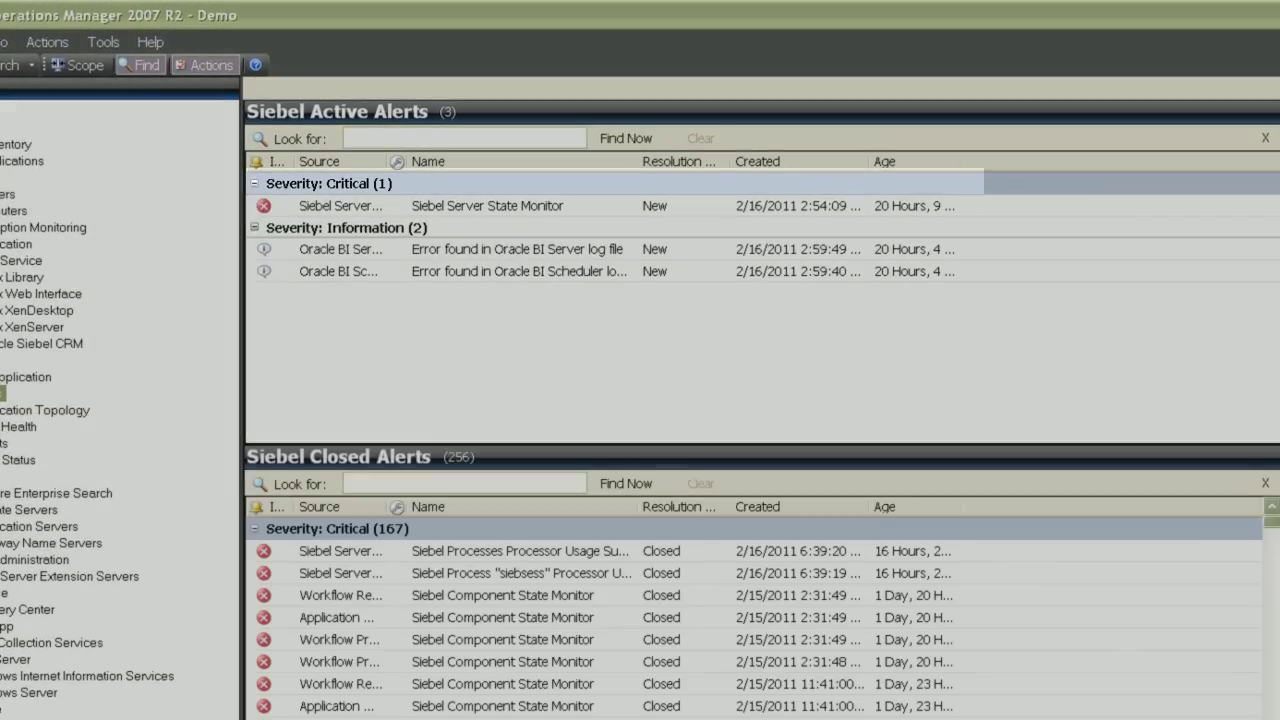